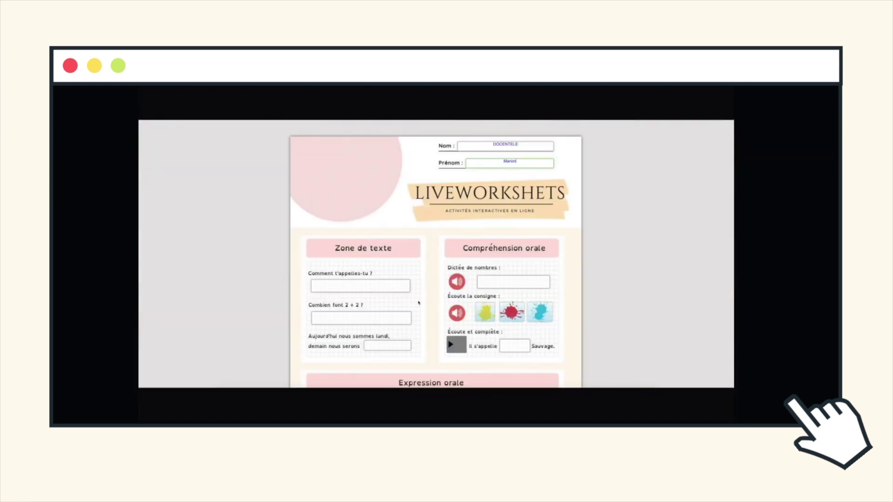
# - Answer the Zone de texte questions with a first name, 4 for the sum and mardi for the day
pyautogui.scroll(-1, 418, 302)
pyautogui.click(359, 264)
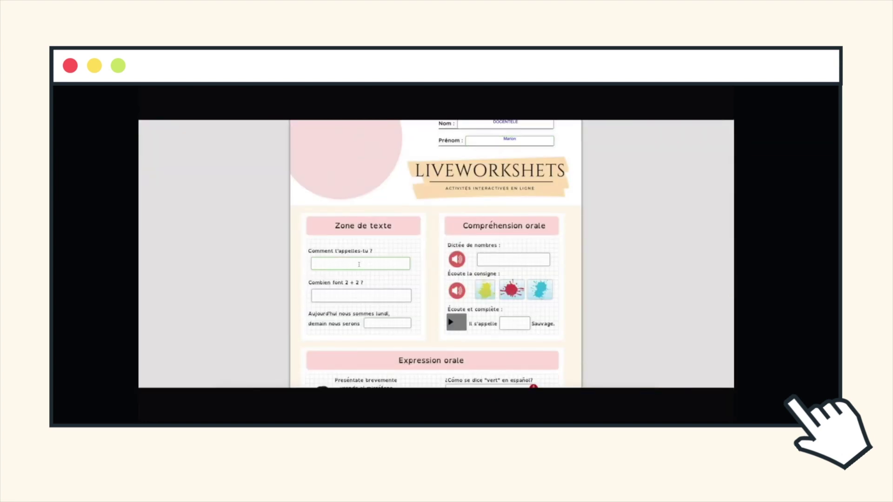
pyautogui.write('mar')
pyautogui.write('di')
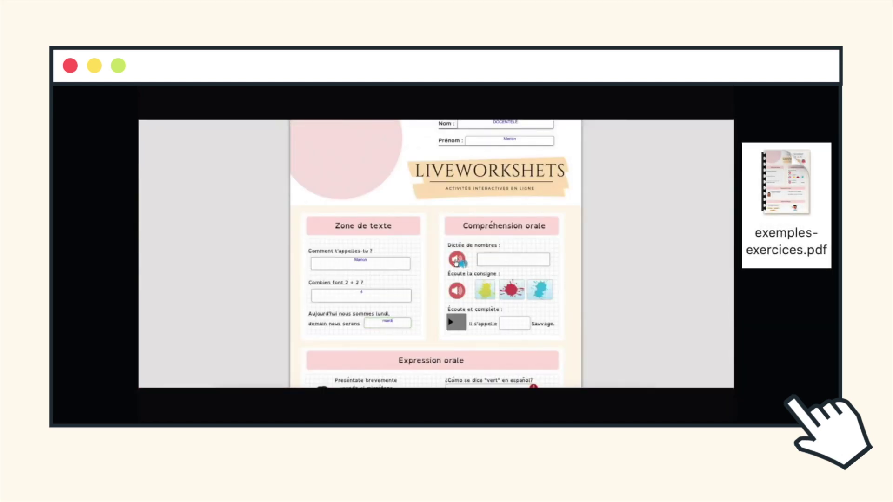
# - Complete the Compréhension orale exercises with "cuarenta y cuatro", the red paint splash and the character's first name
pyautogui.click(492, 258)
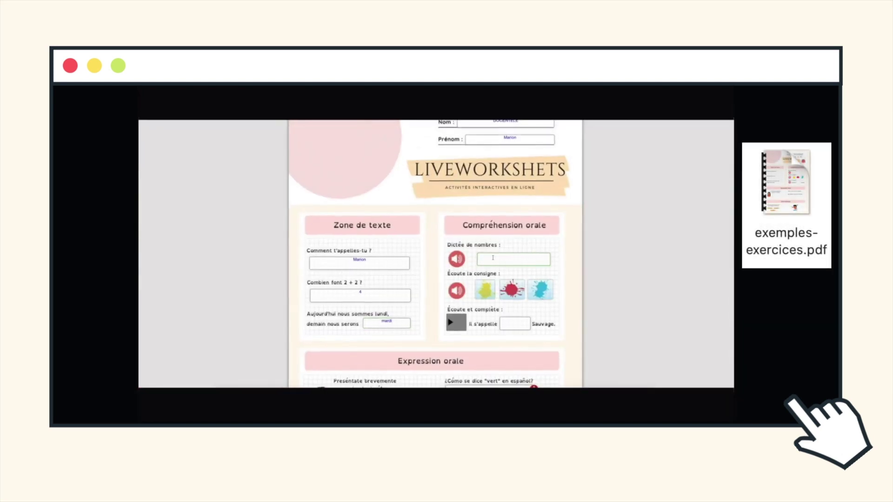
pyautogui.write('cuarenta y cuatro')
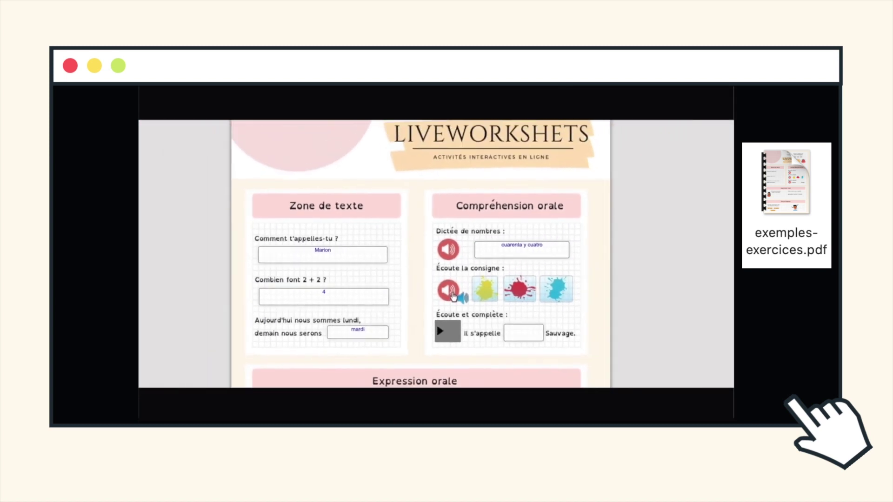
pyautogui.click(511, 290)
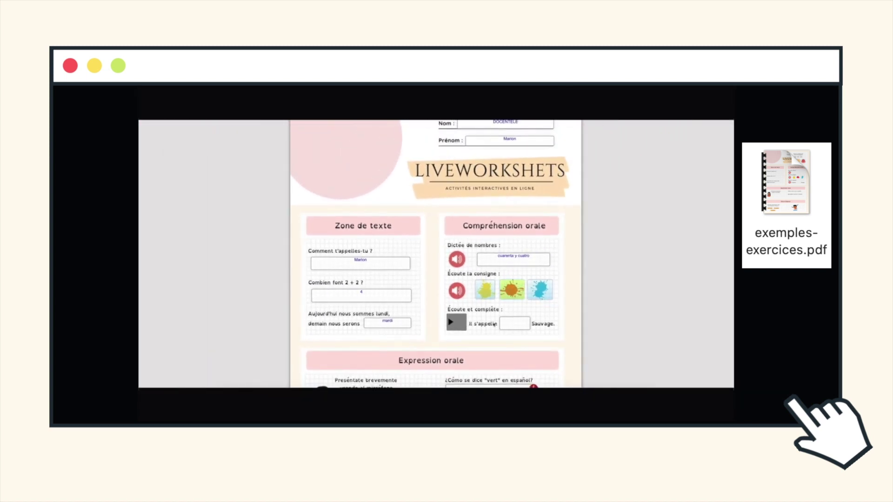
pyautogui.write('Maurice')
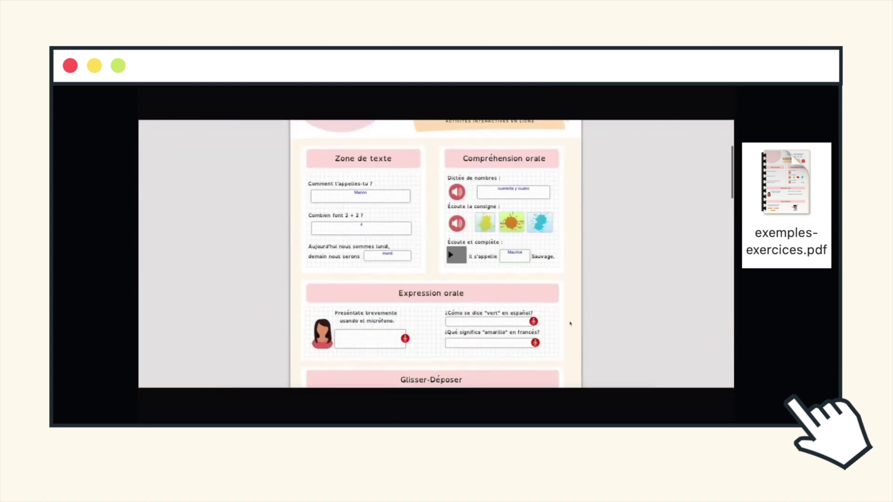
# - Dictate the Expression orale answers "soy tu profesora de español", "verde" and "jaune" using the microphone fields
pyautogui.scroll(-2, 336, 286)
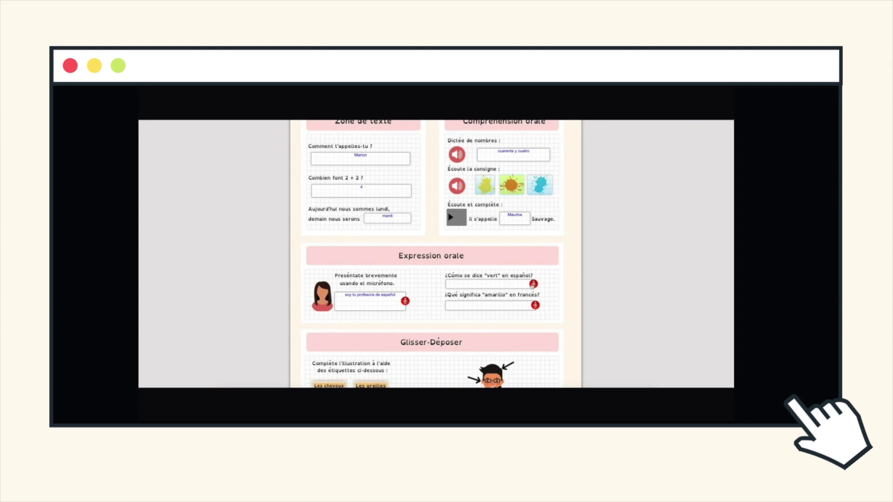
pyautogui.click(535, 305)
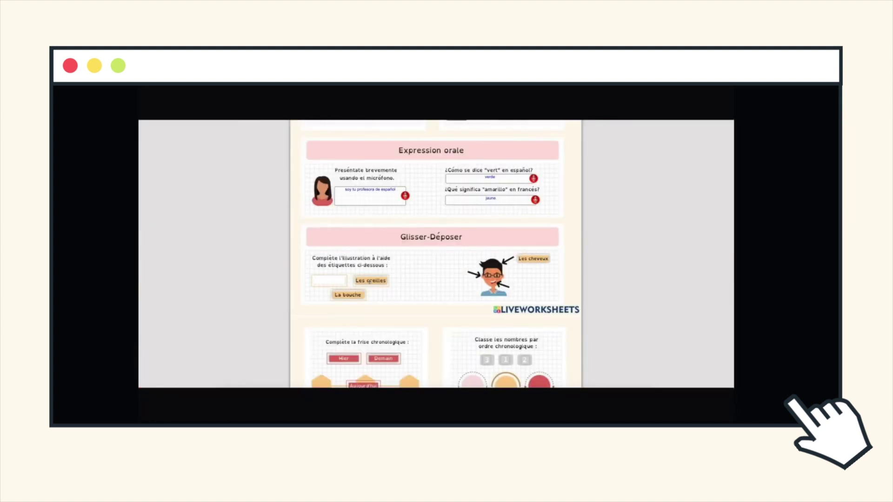
# - Place the Les oreilles and La bouche labels on the face illustration in the Glisser-Déposer exercise
pyautogui.moveTo(370, 281); pyautogui.dragTo(445, 270)
pyautogui.moveTo(348, 294); pyautogui.dragTo(529, 288)
# - Place Hier and Demain on the timeline and arrange the number tiles in order in the circles
pyautogui.scroll(-4, 528, 289)
pyautogui.moveTo(344, 161); pyautogui.dragTo(321, 187)
pyautogui.moveTo(383, 162); pyautogui.dragTo(403, 188)
pyautogui.moveTo(505, 162); pyautogui.dragTo(472, 188)
pyautogui.moveTo(524, 163); pyautogui.dragTo(537, 187)
# - Sort Aujourd'hui, Hier and Demain into présent, passé and futur, and complete the speech bubble with je m'appelle, je suis and j'habite
pyautogui.moveTo(400, 244); pyautogui.dragTo(366, 272)
pyautogui.moveTo(366, 244); pyautogui.dragTo(348, 298)
pyautogui.moveTo(330, 243); pyautogui.dragTo(386, 296)
pyautogui.moveTo(539, 243); pyautogui.dragTo(511, 292)
pyautogui.moveTo(502, 243); pyautogui.dragTo(506, 268)
pyautogui.moveTo(466, 243); pyautogui.dragTo(496, 283)
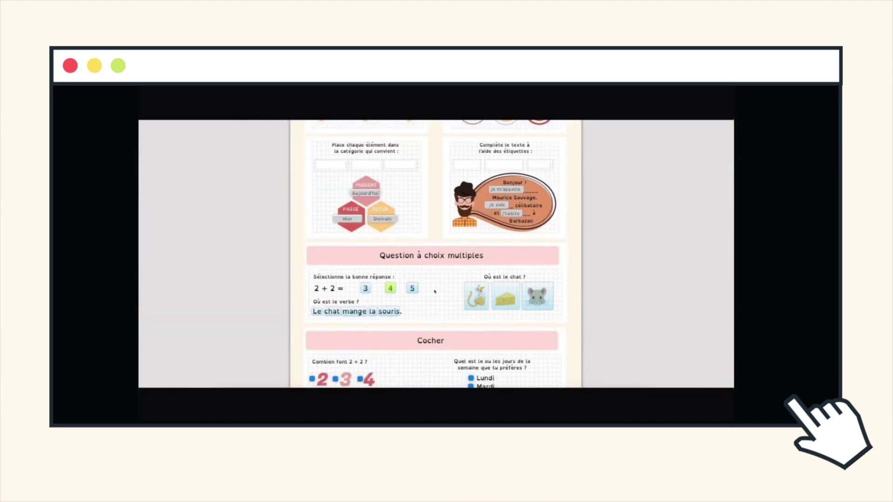
# - Answer the multiple-choice questions with "mange" and the cat picture, and set the Menu déroulant answers to 4, orange and 14h50
pyautogui.click(353, 311)
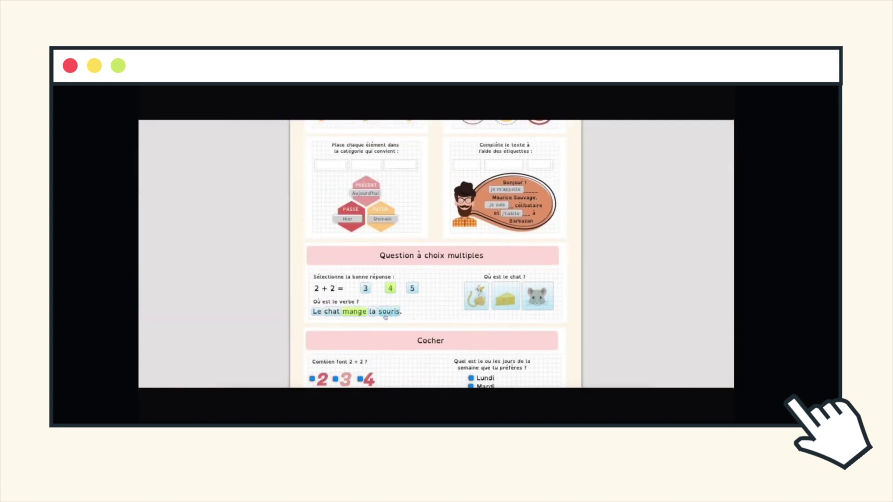
pyautogui.click(477, 295)
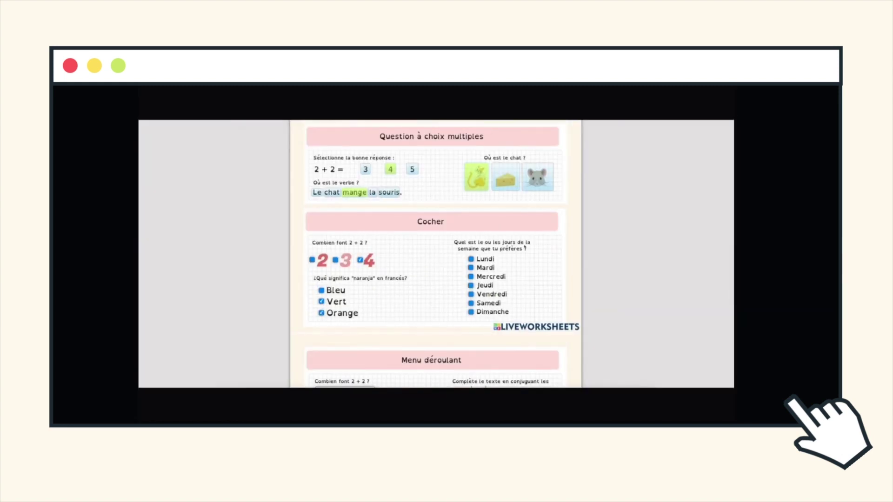
pyautogui.click(255, 255)
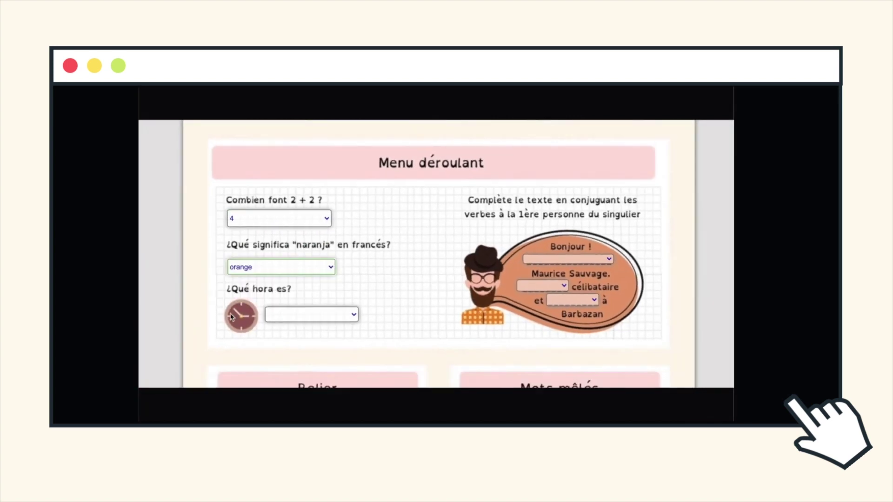
pyautogui.click(359, 290)
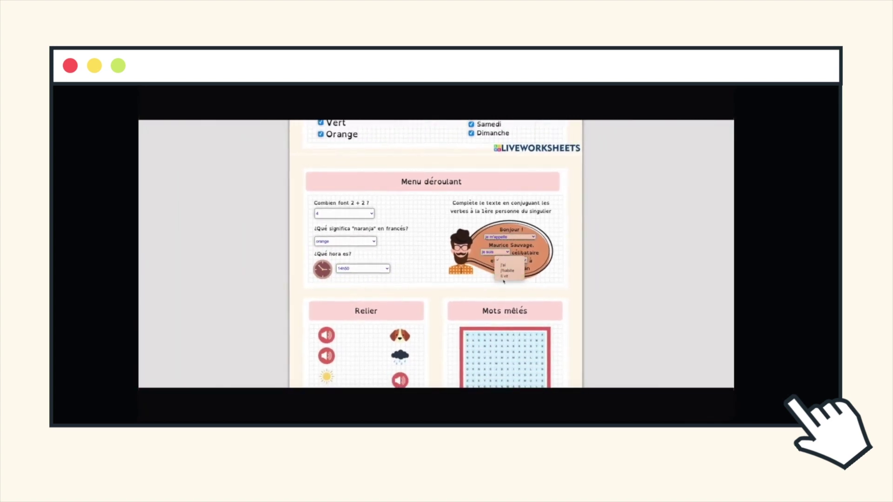
# - Link each sound, picture and word to its match in the Relier exercise, pairing the clock with "Il est 14h50" and Joyeux with Triste
pyautogui.scroll(-4, 351, 256)
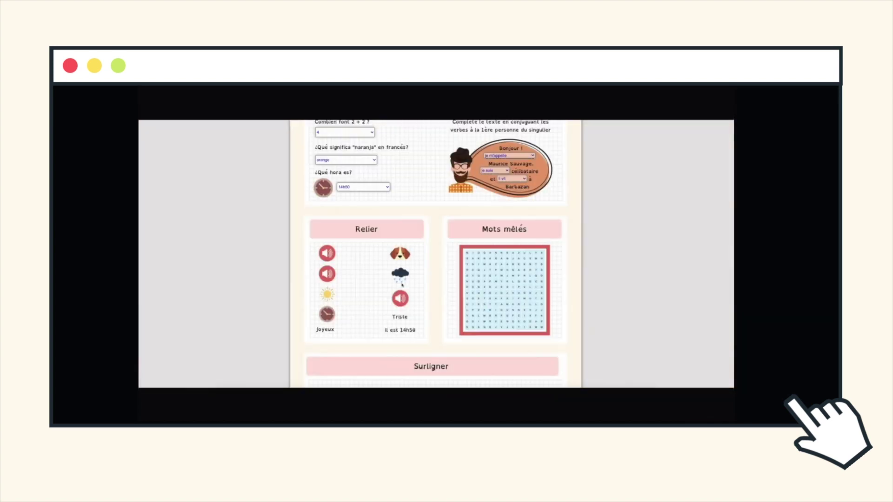
pyautogui.moveTo(327, 254); pyautogui.dragTo(400, 298)
pyautogui.moveTo(327, 273); pyautogui.dragTo(399, 254)
pyautogui.moveTo(328, 294); pyautogui.dragTo(400, 274)
pyautogui.moveTo(327, 314); pyautogui.dragTo(400, 330)
pyautogui.moveTo(325, 329); pyautogui.dragTo(400, 317)
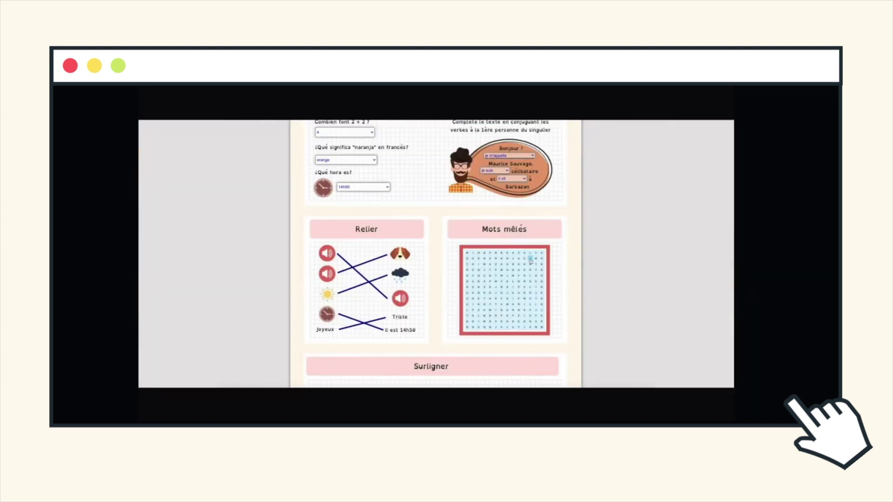
# - Mark the hidden words in the Mots mêlés grid and highlight "chat" in the letter string ofjschatikajde
pyautogui.moveTo(530, 253); pyautogui.dragTo(512, 253)
pyautogui.moveTo(512, 309); pyautogui.dragTo(542, 304)
pyautogui.moveTo(484, 293); pyautogui.dragTo(502, 293)
pyautogui.moveTo(494, 322); pyautogui.dragTo(520, 322)
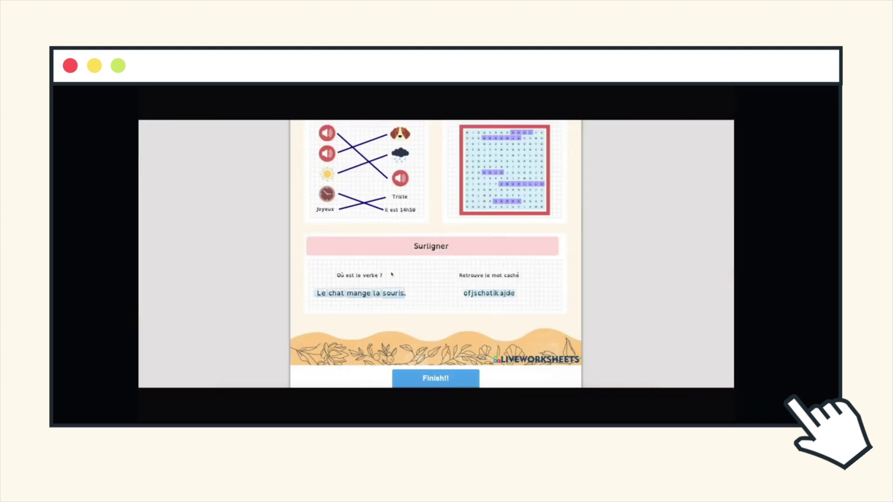
pyautogui.moveTo(479, 293); pyautogui.dragTo(489, 298)
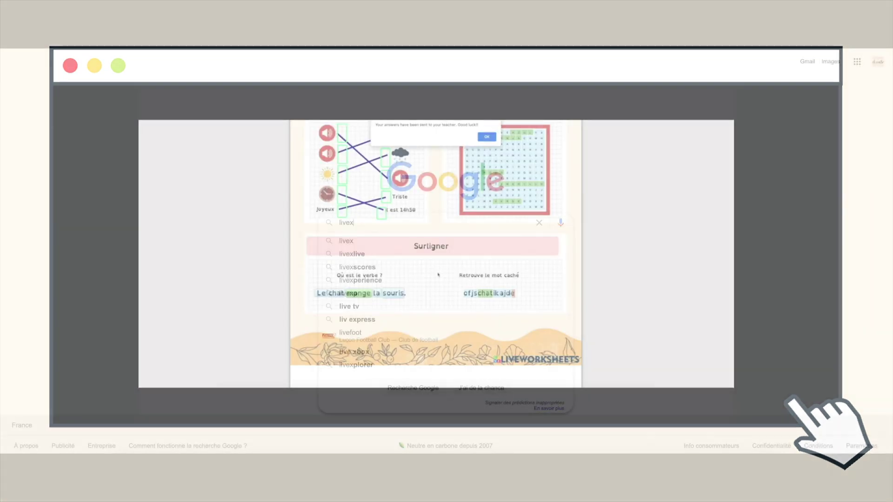
# - Search Google for liveworksheets and open the Liveworksheets.com home page
pyautogui.write('works')
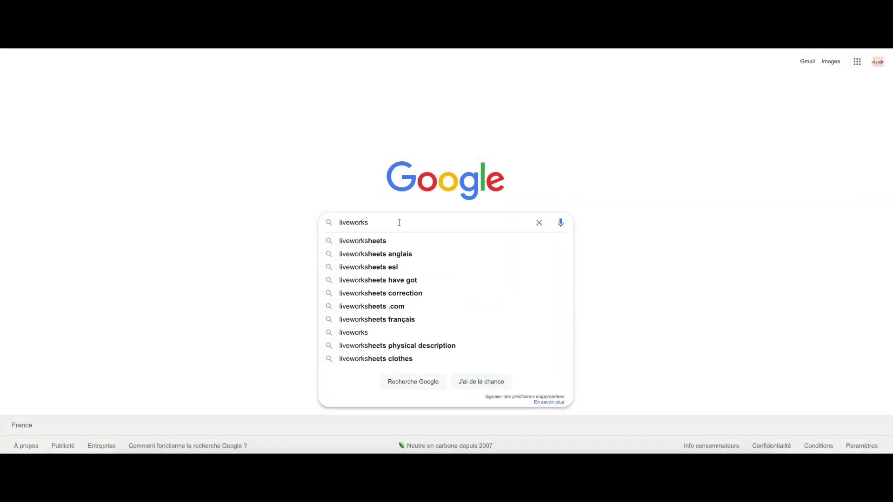
pyautogui.click(400, 240)
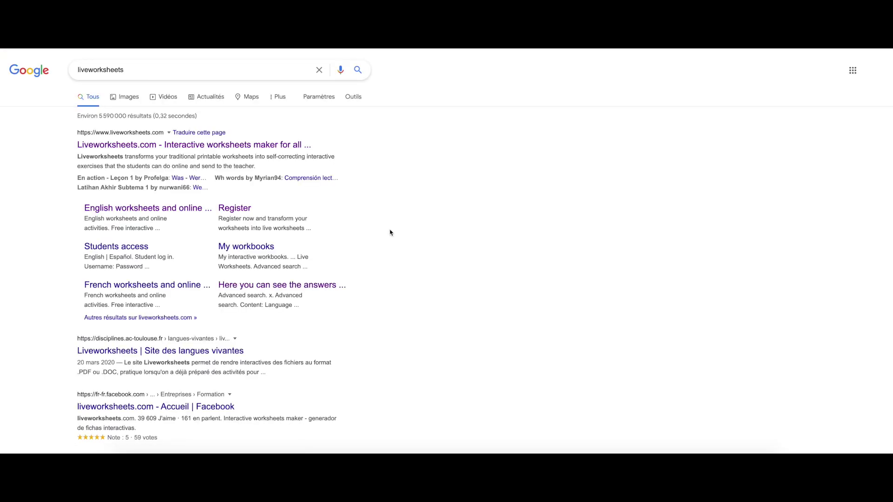
pyautogui.click(230, 145)
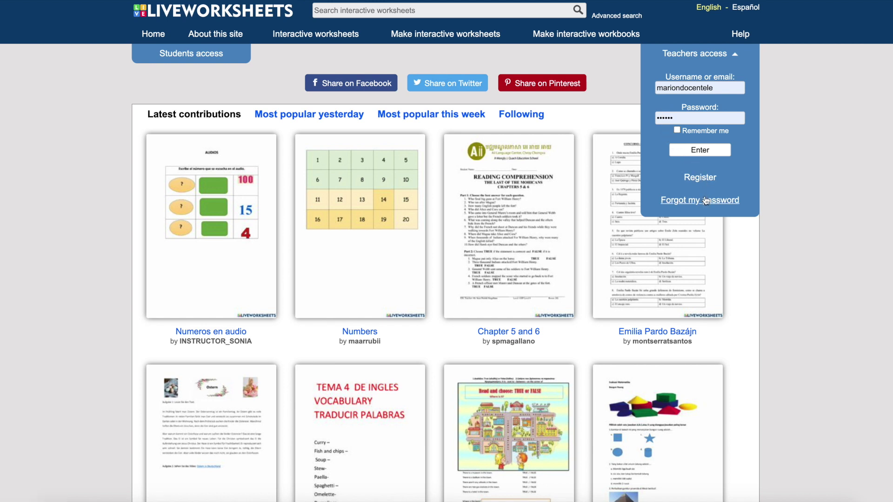
# - Open the teacher registration form and view its list of countries
pyautogui.click(702, 181)
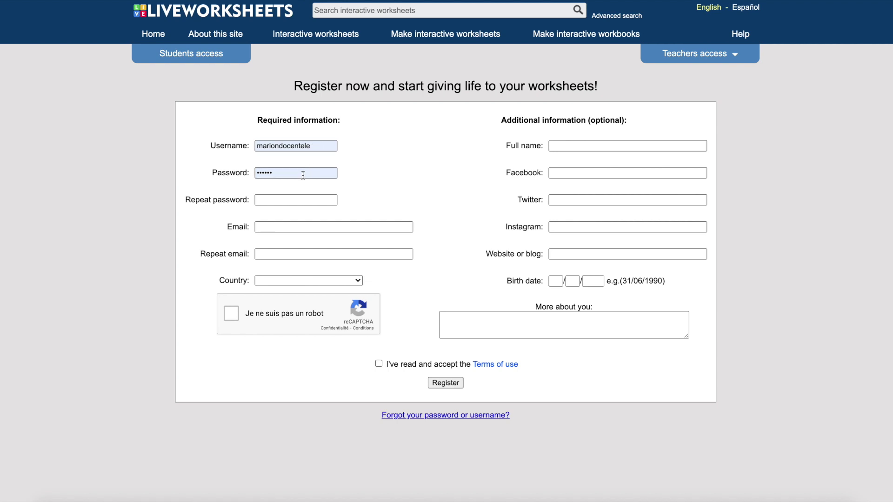
pyautogui.scroll(-1, 295, 236)
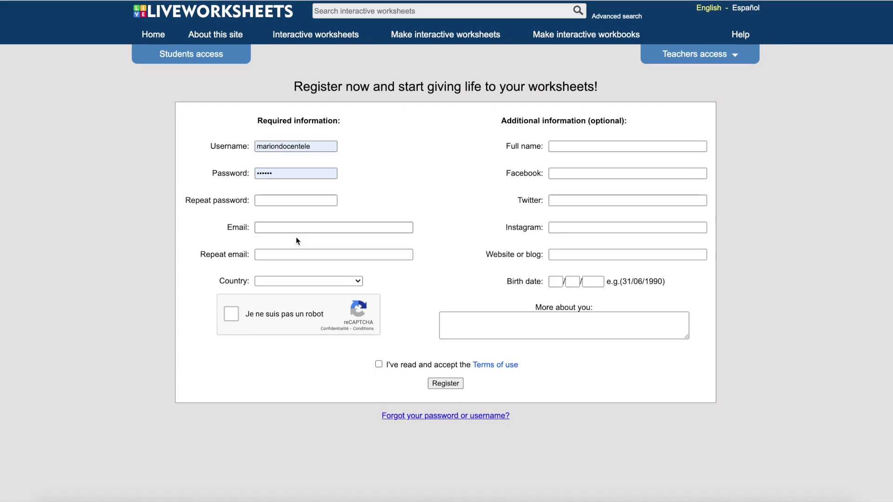
pyautogui.click(356, 278)
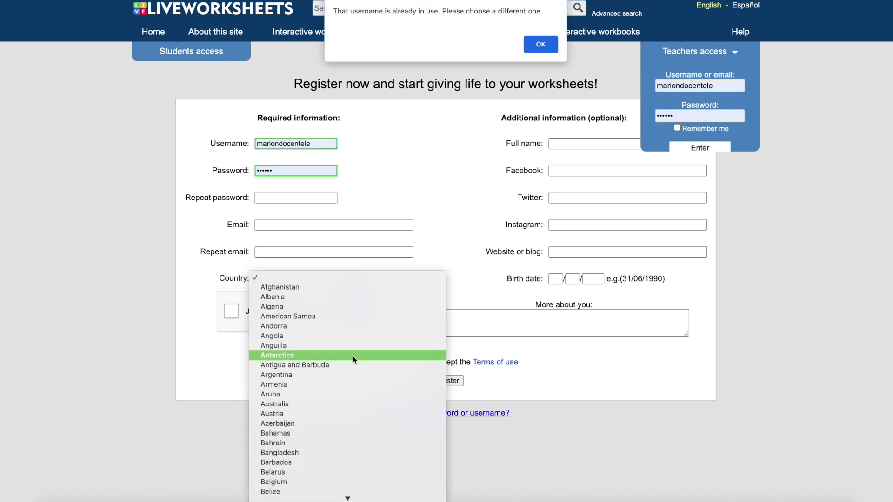
pyautogui.click(420, 259)
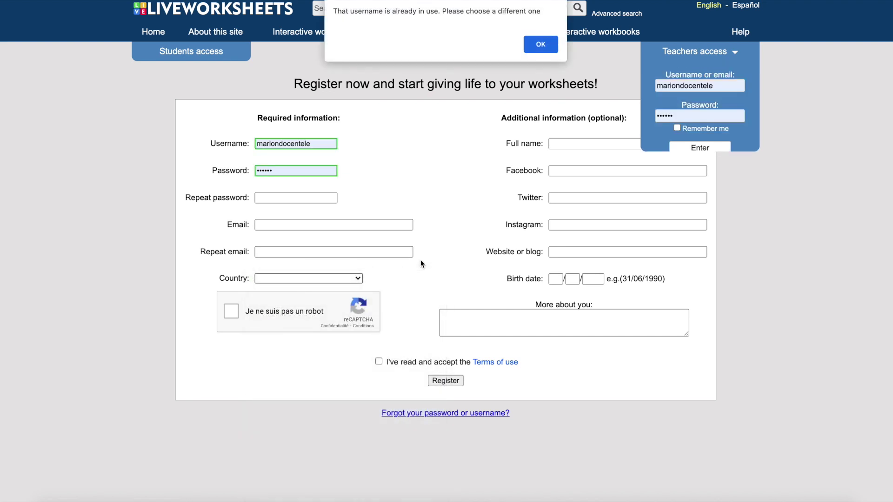
pyautogui.click(548, 49)
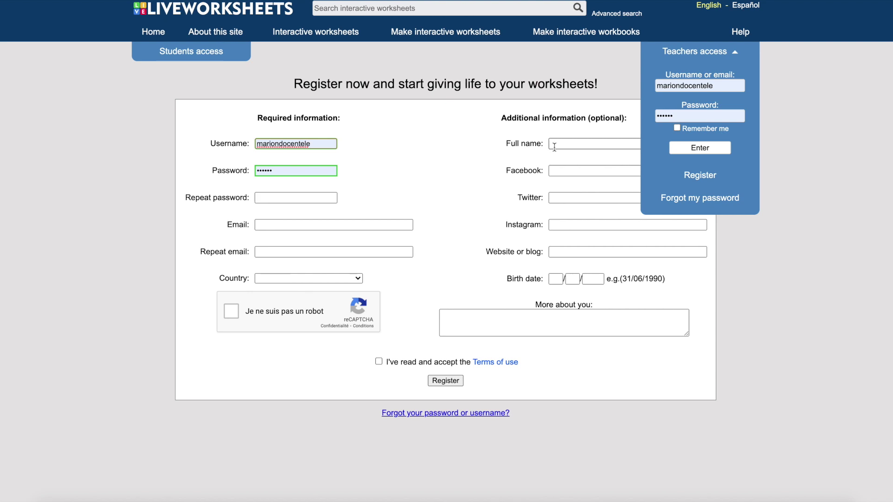
pyautogui.click(563, 252)
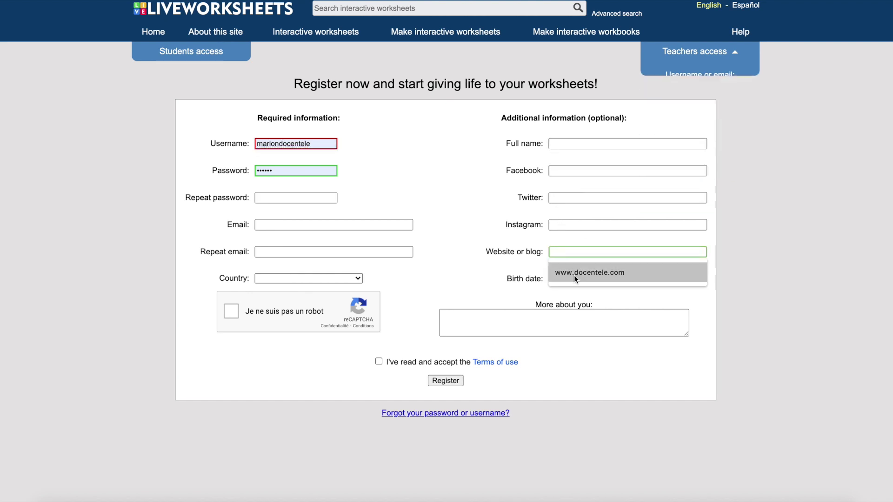
pyautogui.click(575, 273)
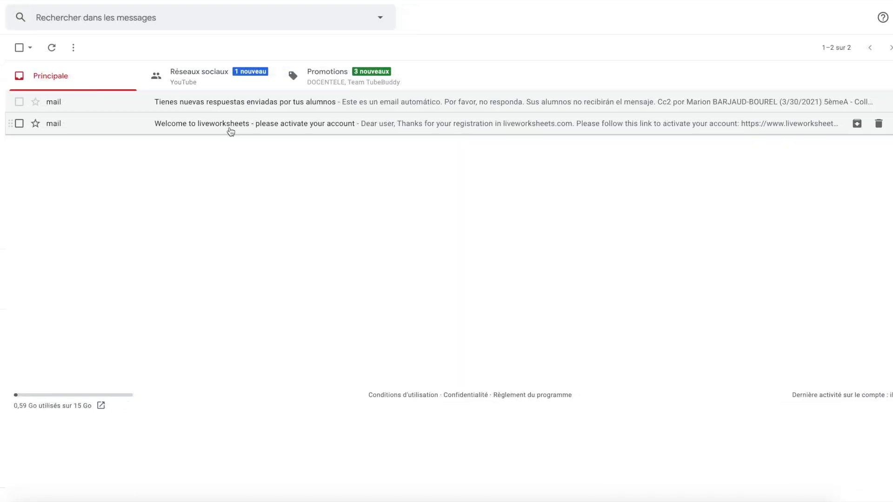
# - In the Gmail inbox, open the Liveworksheets welcome message and follow its account activation link
pyautogui.click(230, 126)
pyautogui.click(375, 215)
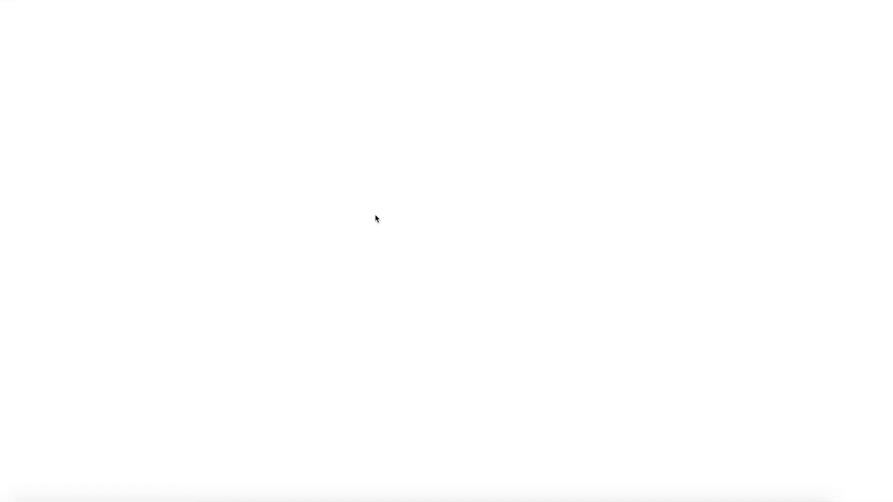
# - Log in to the Liveworksheets teacher account with the prefilled credentials
pyautogui.click(669, 54)
pyautogui.click(669, 55)
pyautogui.click(672, 56)
pyautogui.click(652, 130)
pyautogui.click(674, 150)
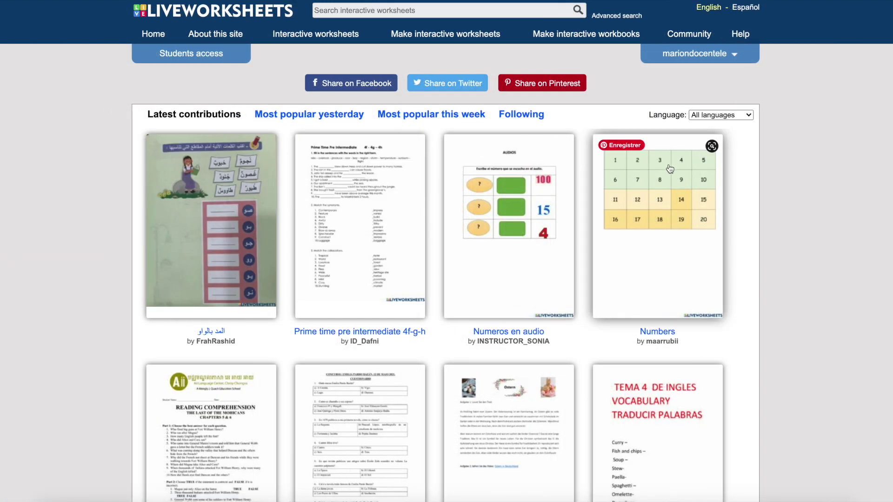
# - Open the account's My worksheets page and look through the shared worksheets
pyautogui.click(702, 55)
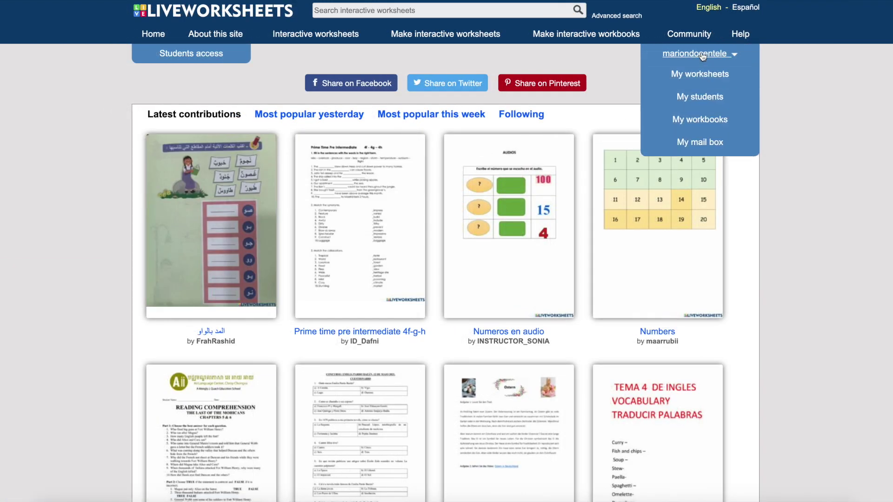
pyautogui.click(706, 75)
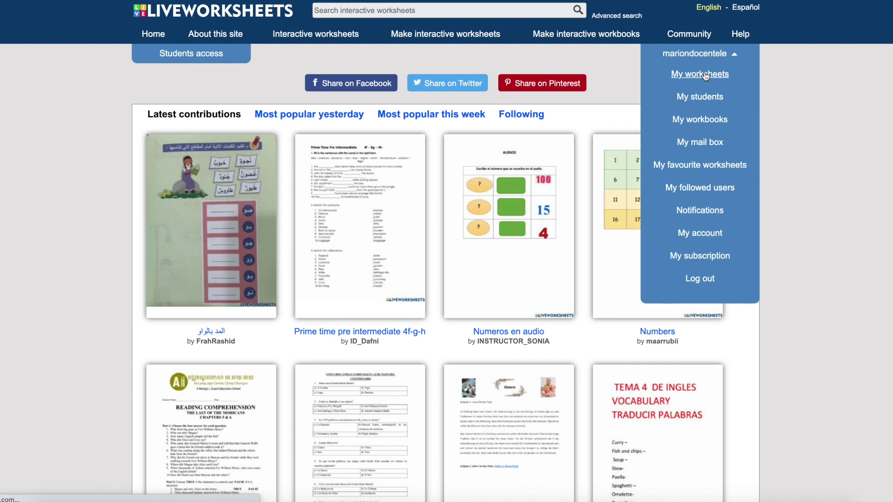
pyautogui.scroll(-2, 587, 205)
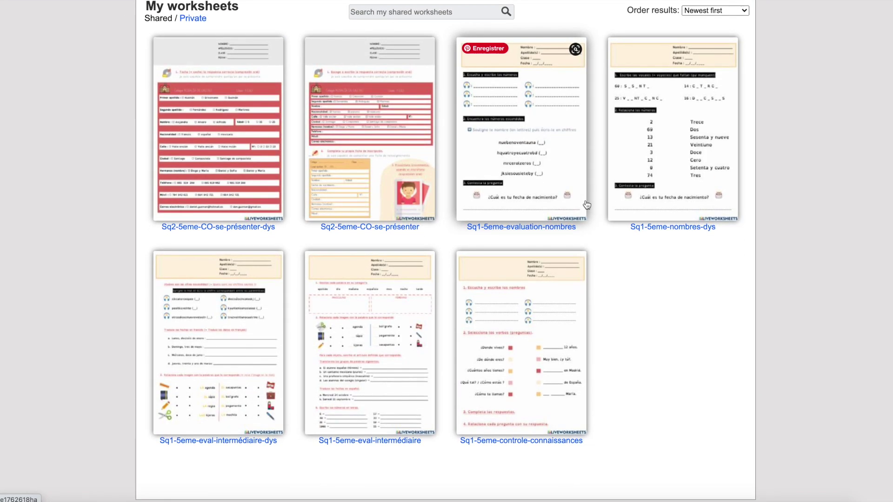
pyautogui.scroll(3, 587, 205)
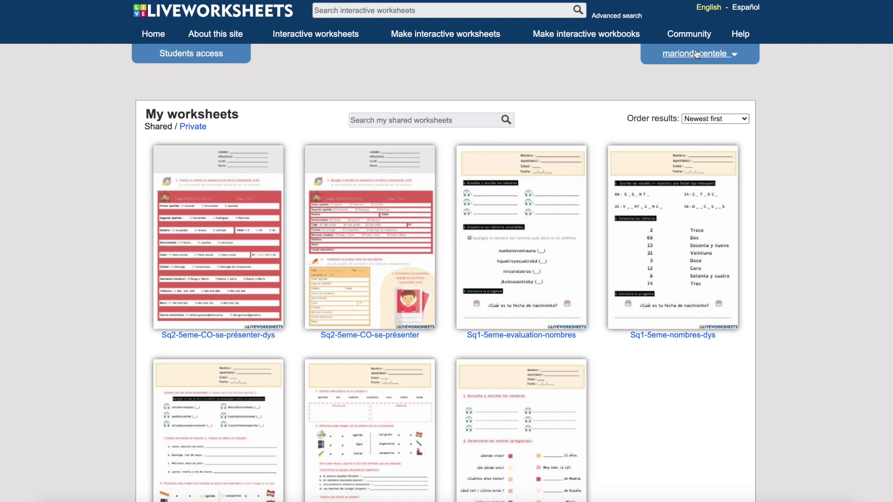
# - Open the account's mail box containing the answers sent by students
pyautogui.click(696, 53)
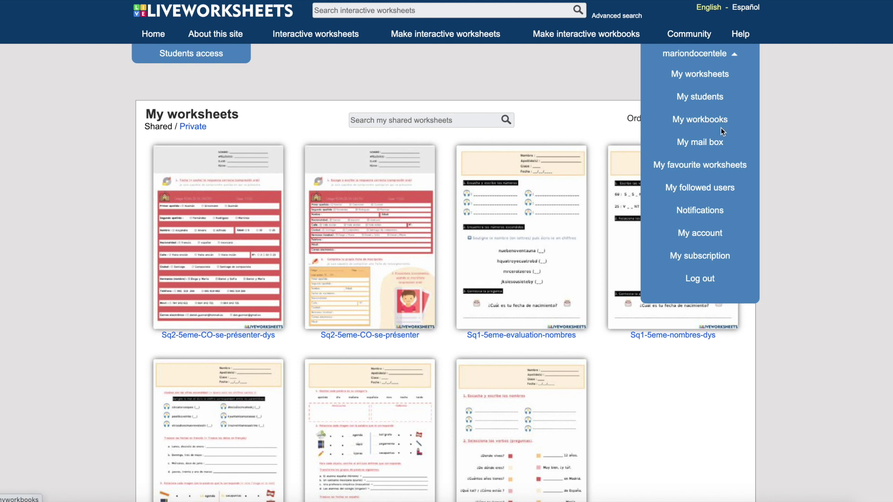
pyautogui.click(721, 142)
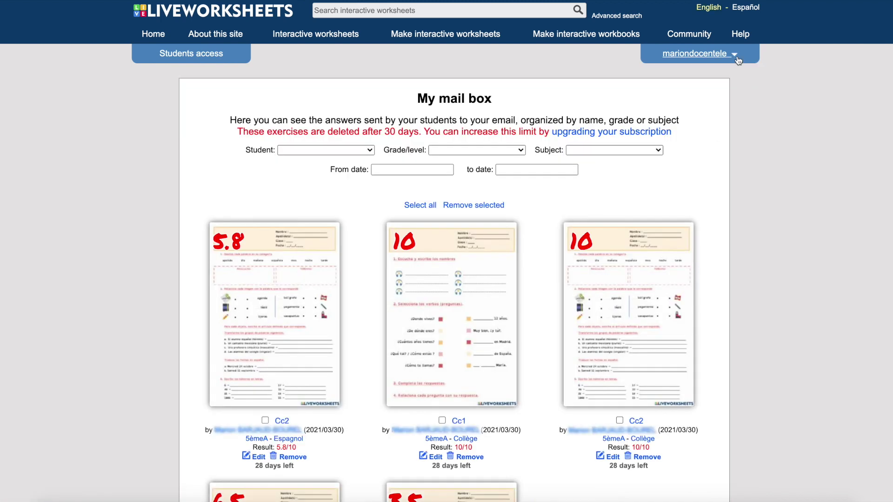
# - Open the account's Notifications page and review the exercises sent by students
pyautogui.click(735, 54)
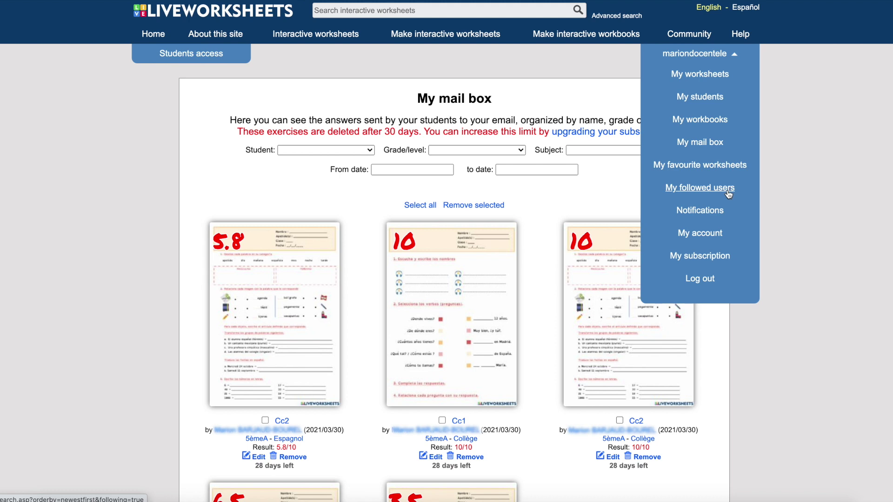
pyautogui.click(720, 211)
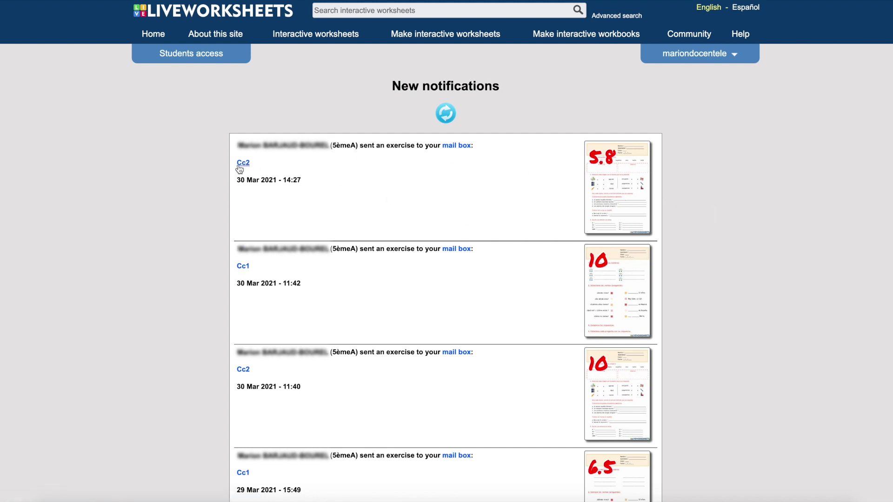
pyautogui.click(736, 54)
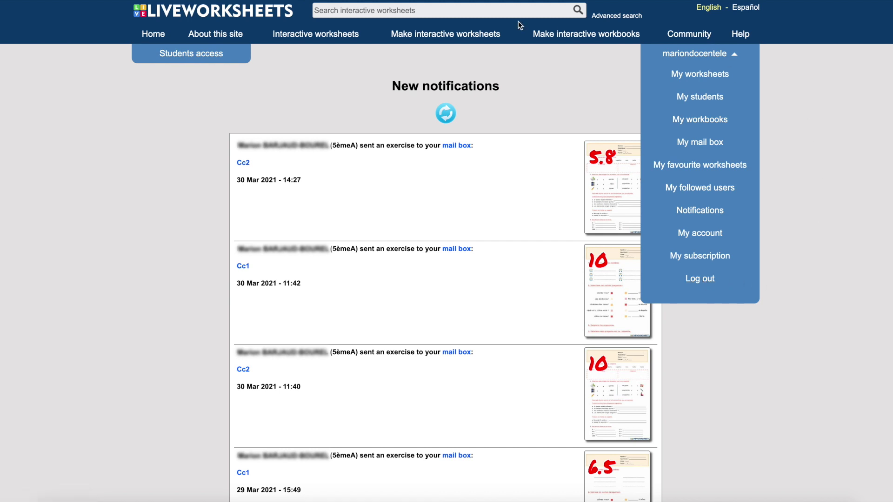
# - Open the library of interactive worksheets and switch its language category to French
pyautogui.click(285, 36)
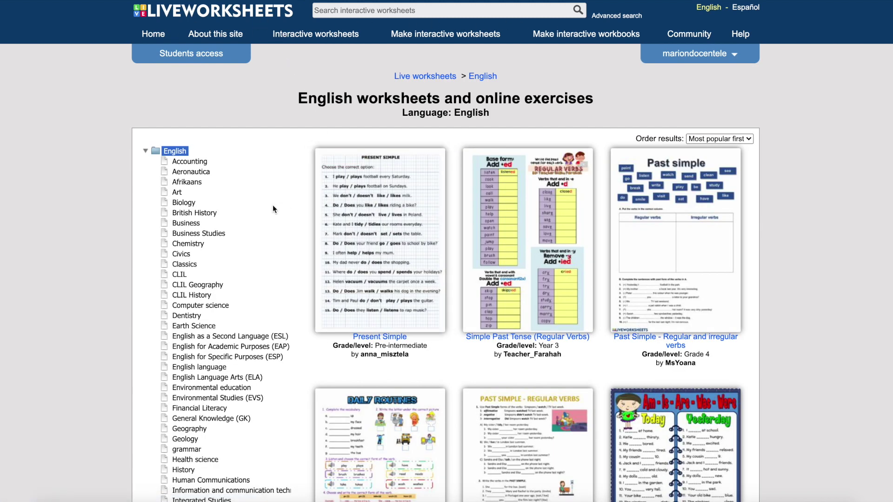
pyautogui.click(146, 151)
pyautogui.scroll(-4, 199, 235)
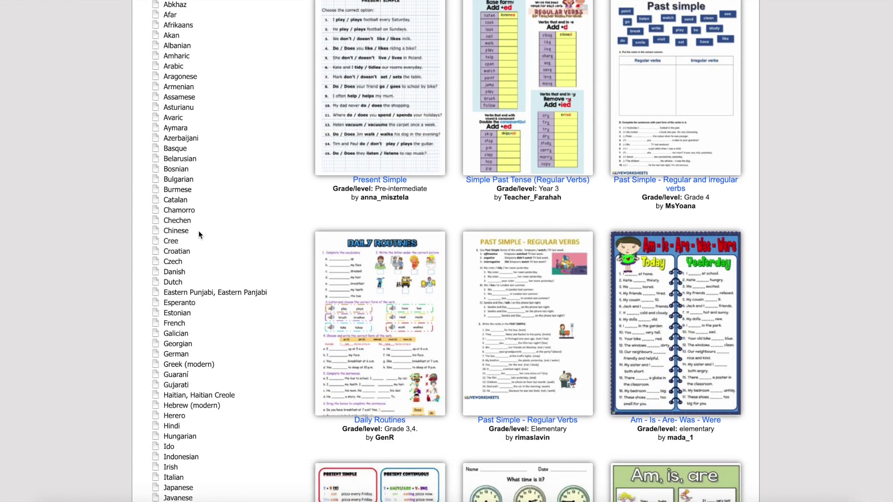
pyautogui.click(174, 309)
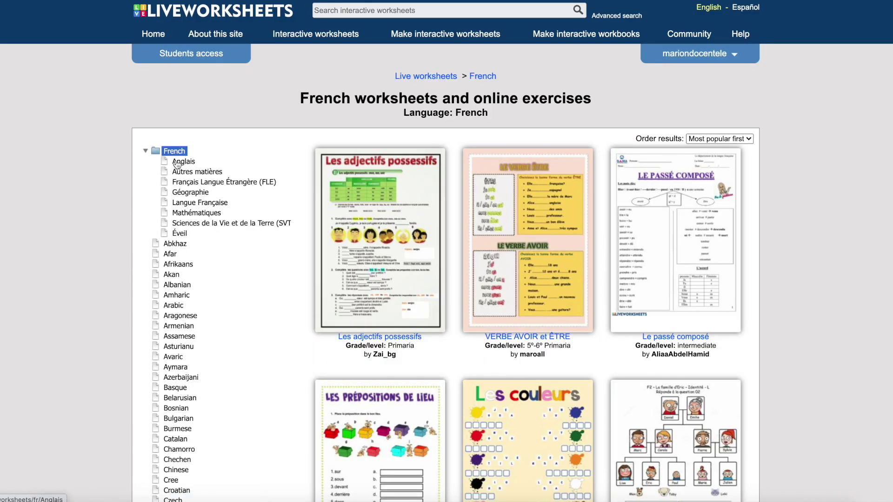
# - Open the Français Langue Étrangère (FLE) subject and look through its worksheets
pyautogui.click(205, 184)
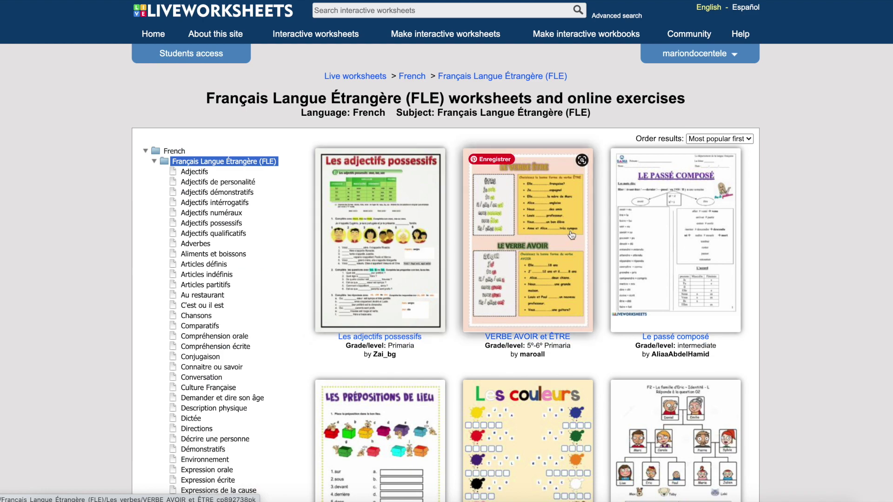
pyautogui.scroll(-8, 554, 271)
pyautogui.scroll(-2, 553, 271)
pyautogui.scroll(10, 553, 271)
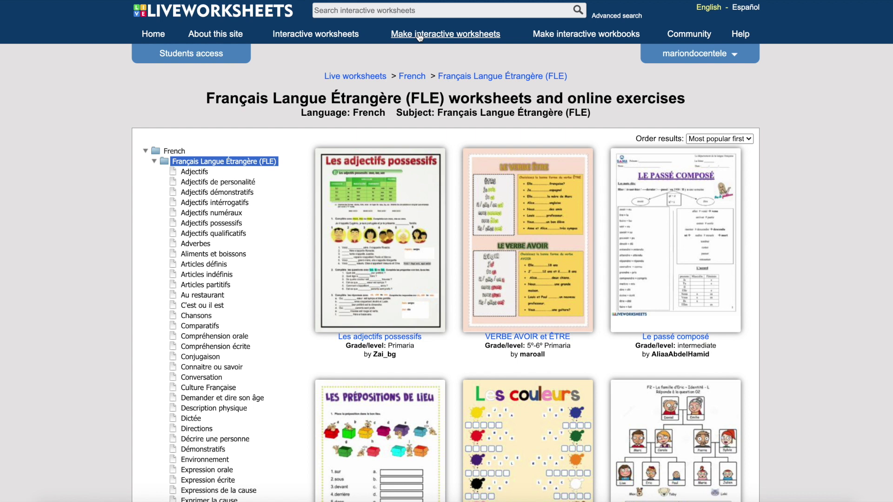
# - Start a new interactive worksheet, upload Exemples exercices.pdf from the TUTO LIVEWORKSHEETS folder, and look over its exercise sections
pyautogui.moveTo(420, 38)
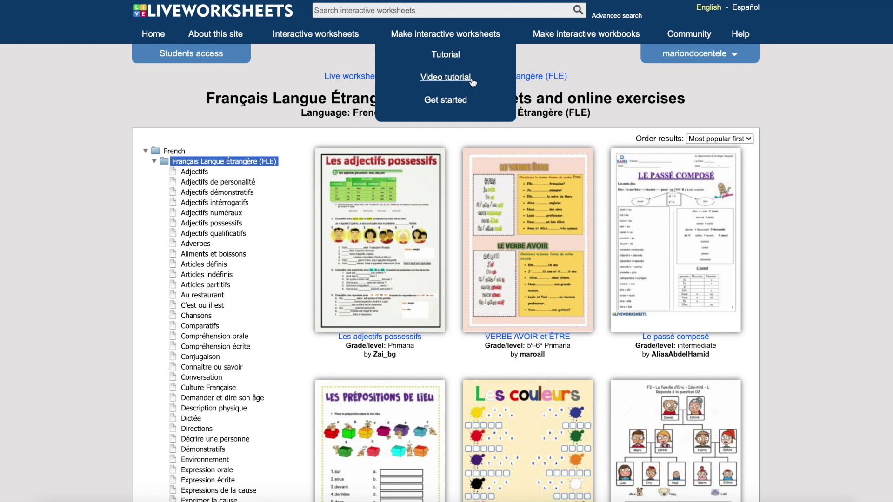
pyautogui.click(450, 100)
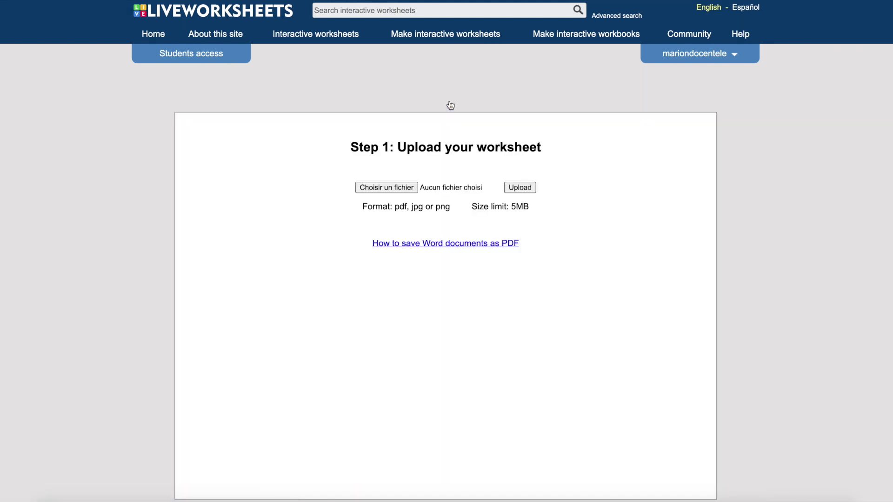
pyautogui.click(402, 189)
pyautogui.hscroll(-10, 373, 154)
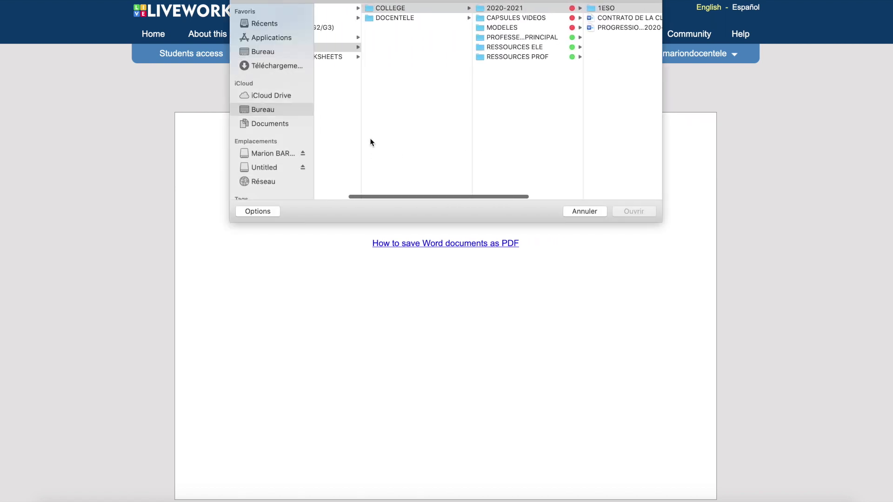
pyautogui.click(361, 56)
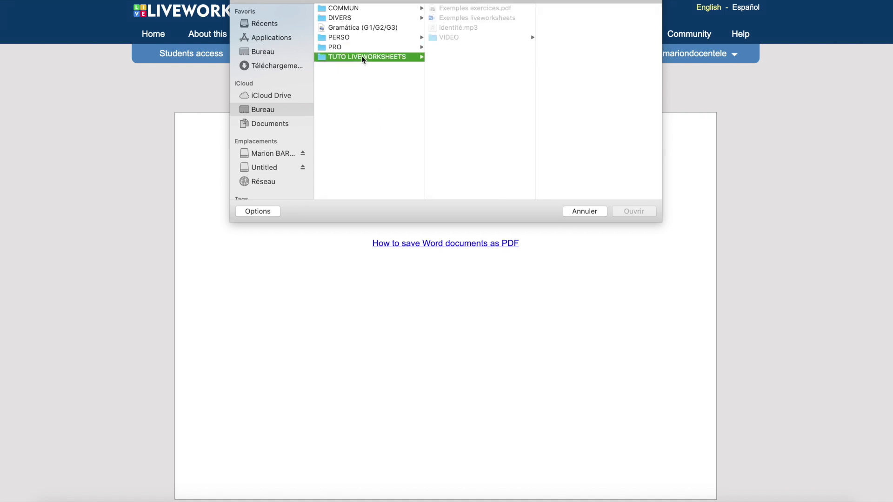
pyautogui.click(478, 9)
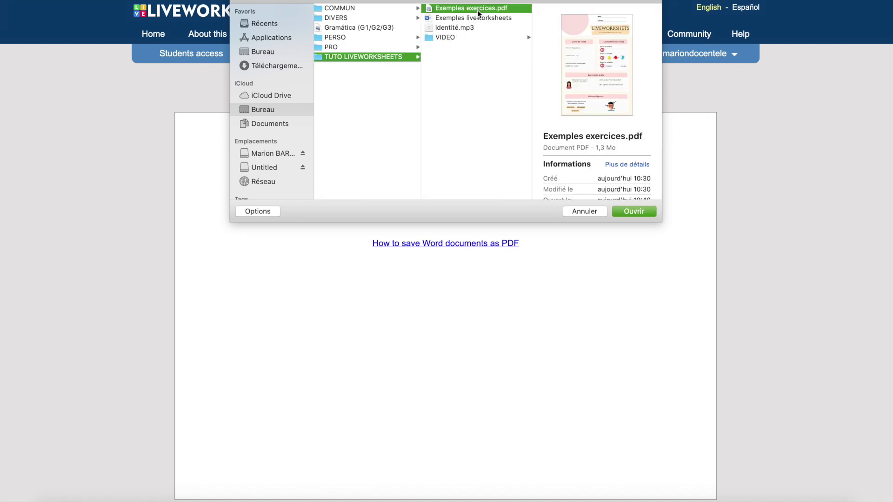
pyautogui.click(638, 213)
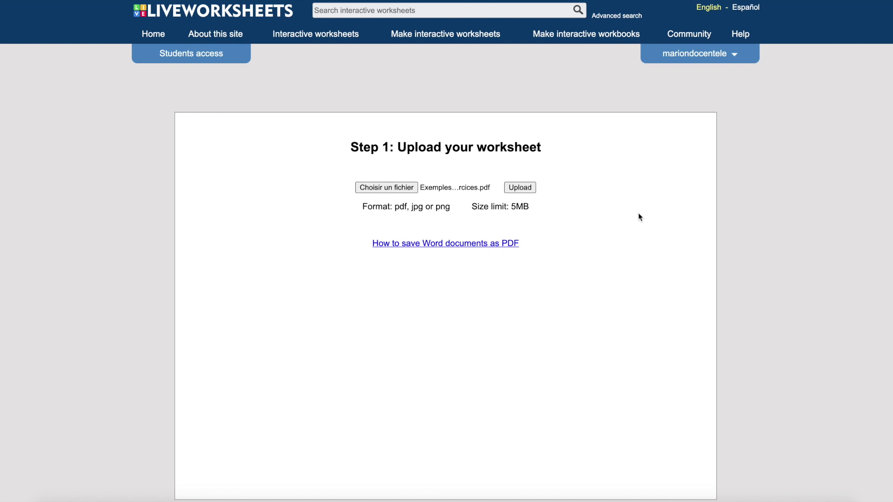
pyautogui.click(531, 190)
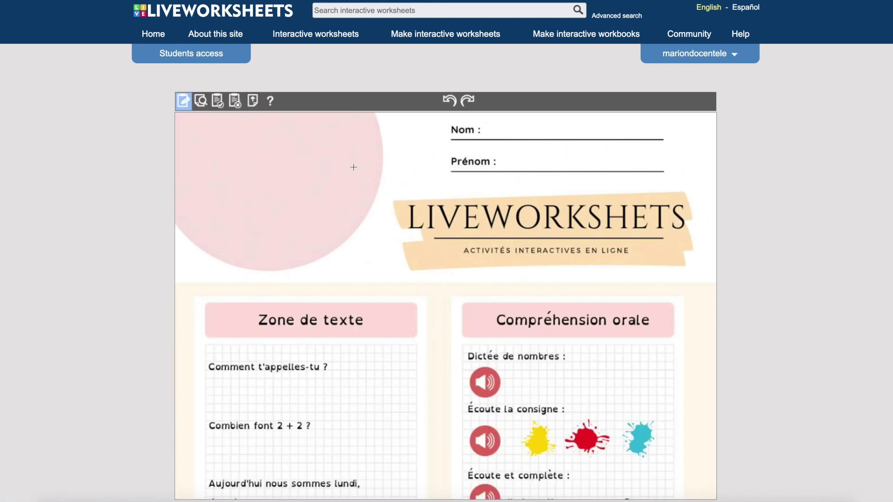
pyautogui.scroll(-3, 345, 168)
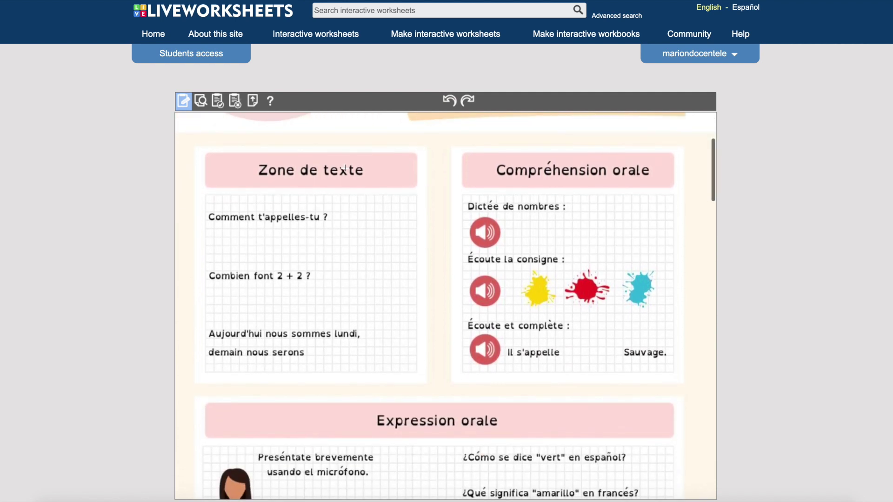
pyautogui.scroll(-1, 788, 233)
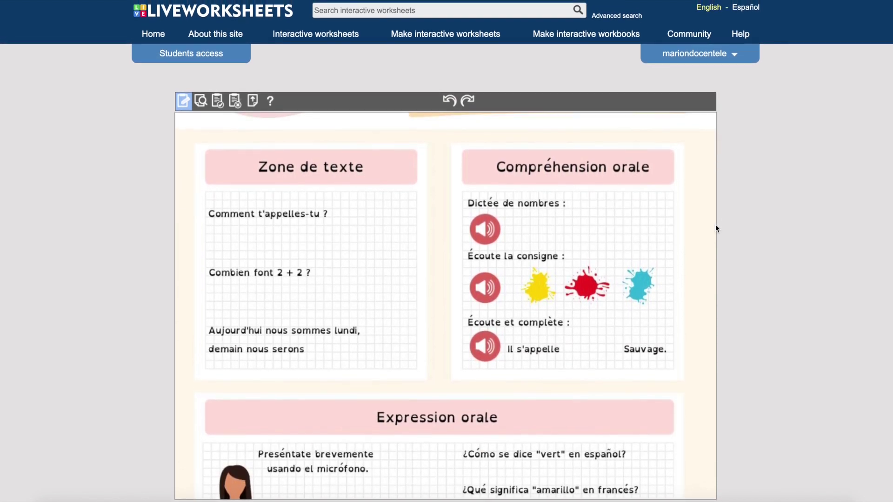